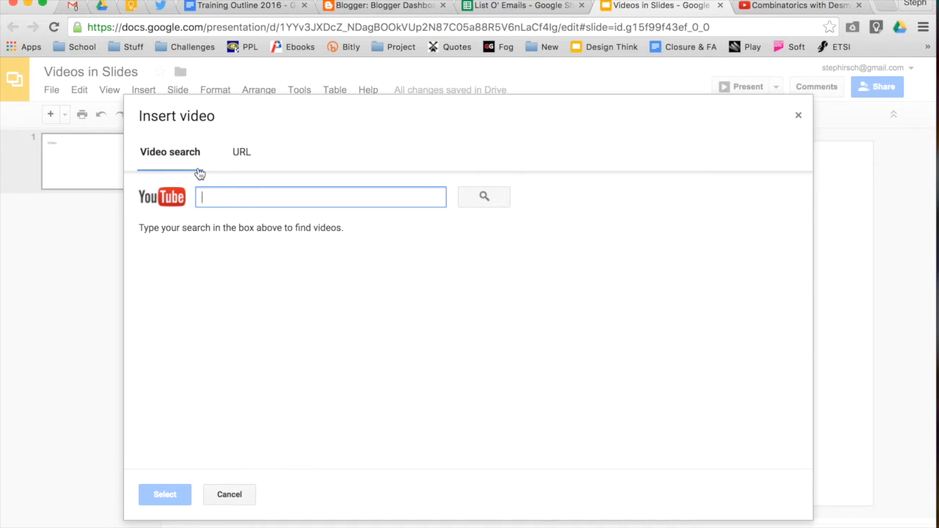
Step: Search YouTube for "combinations" and insert the 10-minute "Combinations" video from May 6, 2008 into the slide
{"action": "type", "text": "combinations"}
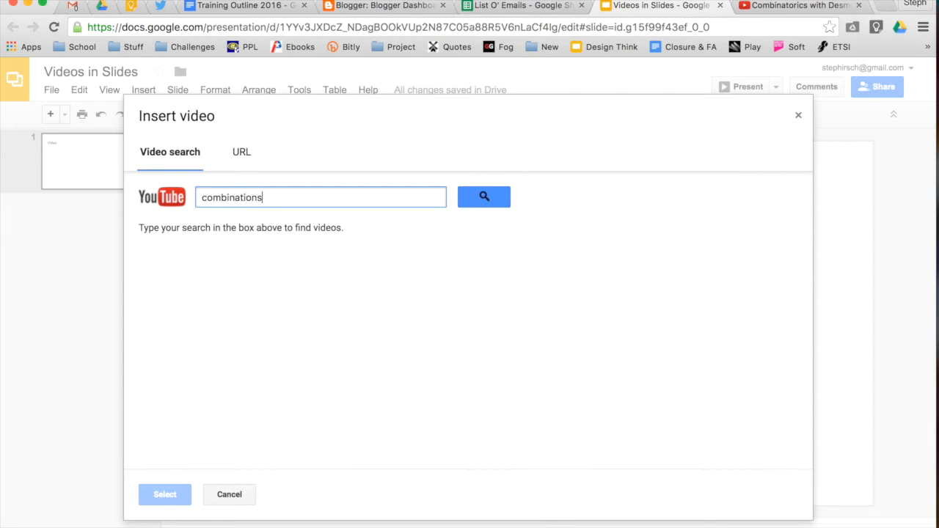
{"action": "key", "text": "Return"}
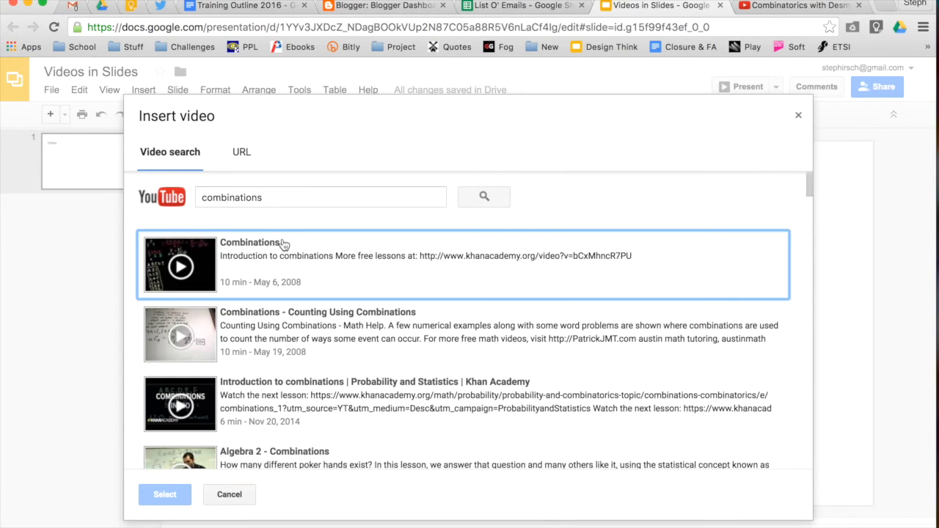
{"action": "scroll", "coordinate": [303, 293], "scroll_direction": "down", "scroll_amount": 2}
{"action": "scroll", "coordinate": [303, 293], "scroll_direction": "down", "scroll_amount": 4}
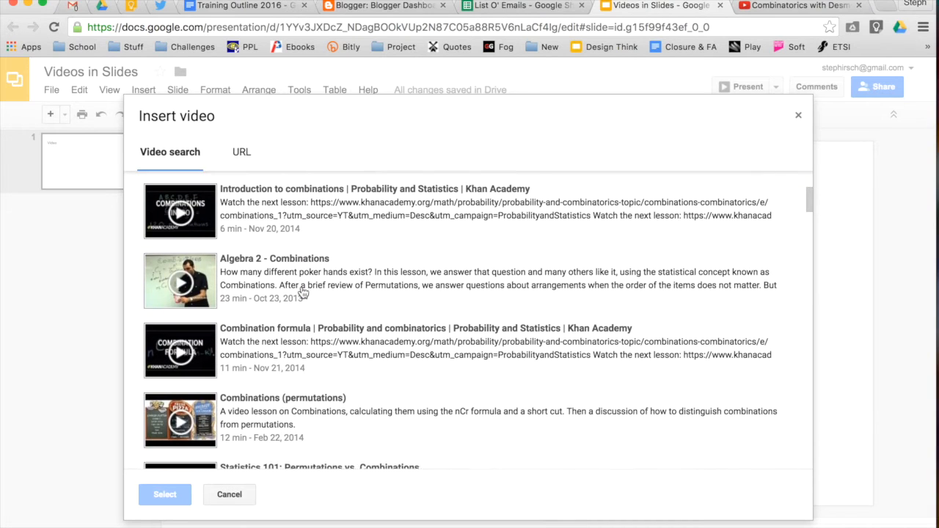
{"action": "scroll", "coordinate": [288, 260], "scroll_direction": "down", "scroll_amount": 1}
{"action": "scroll", "coordinate": [288, 260], "scroll_direction": "up", "scroll_amount": 5}
{"action": "scroll", "coordinate": [288, 260], "scroll_direction": "up", "scroll_amount": 2}
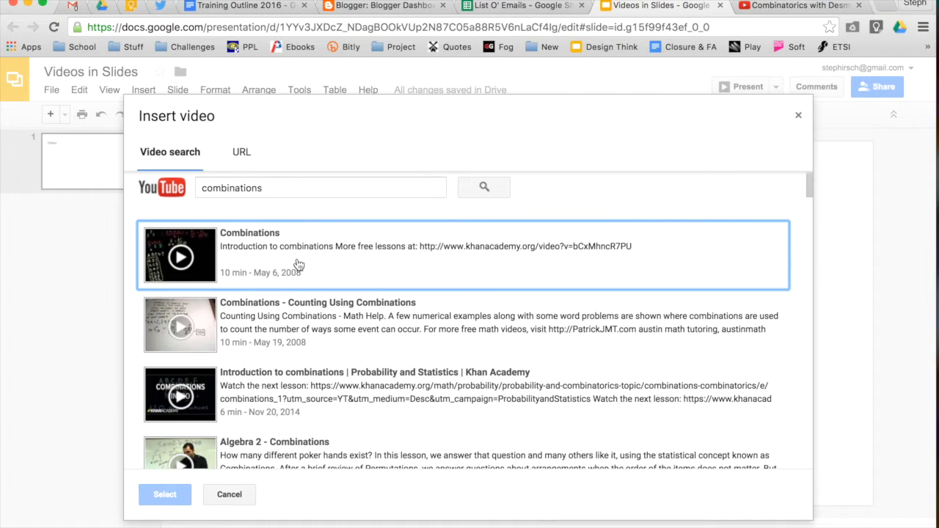
{"action": "left_click", "coordinate": [298, 264]}
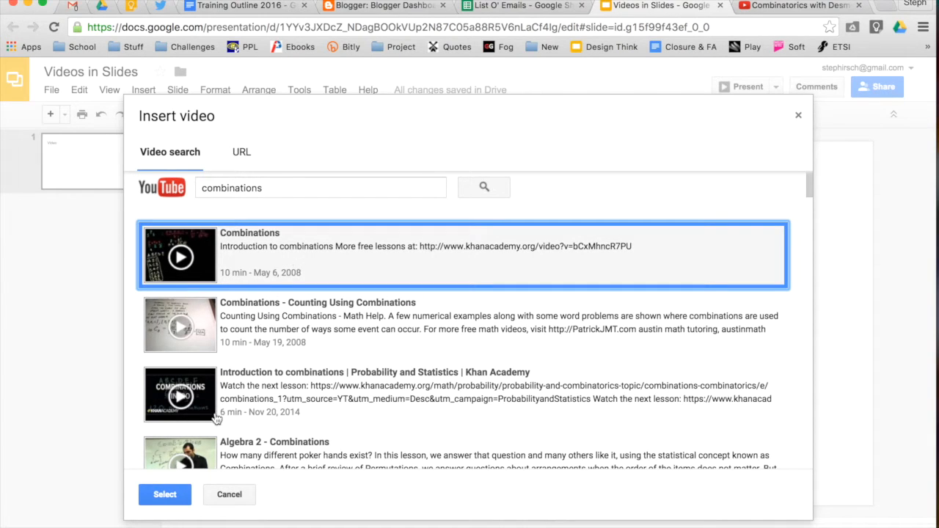
{"action": "left_click", "coordinate": [166, 498]}
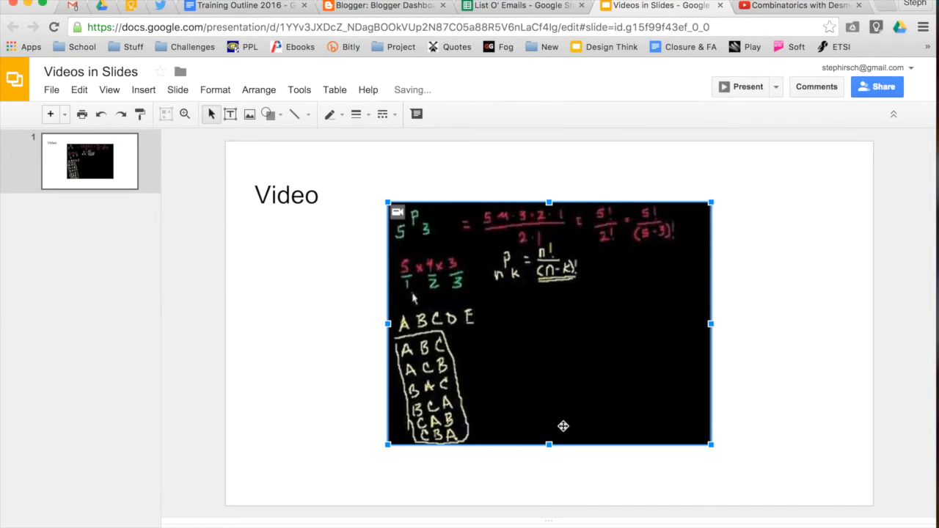
Step: Enlarge the video from its lower-right corner, trim it slightly from its upper-left corner, and center it horizontally on the page
{"action": "left_click_drag", "start_coordinate": [712, 446], "coordinate": [780, 496]}
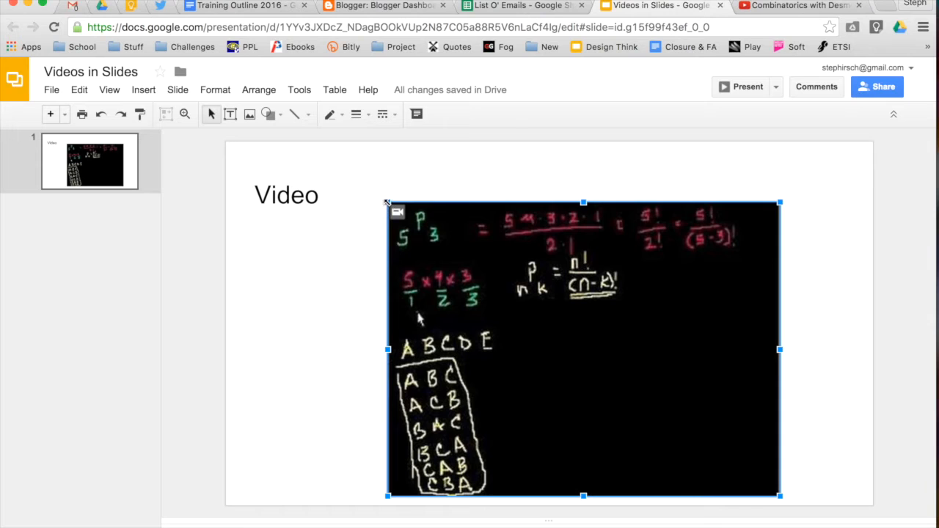
{"action": "left_click_drag", "start_coordinate": [388, 208], "coordinate": [440, 241]}
{"action": "right_click", "coordinate": [516, 303]}
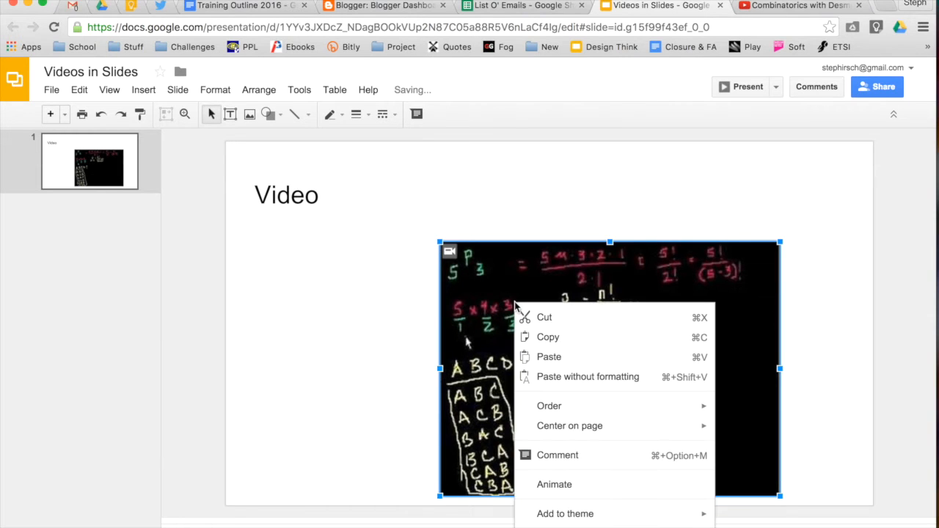
{"action": "mouse_move", "coordinate": [549, 430]}
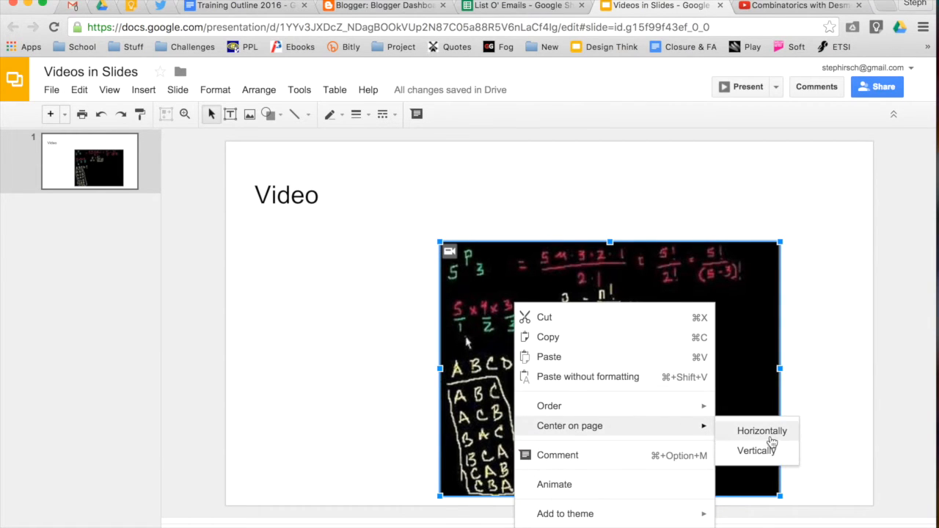
{"action": "left_click", "coordinate": [770, 433]}
Step: Nudge the video upward so it sits just below the slide title, and deselect it
{"action": "key", "text": "Up"}
{"action": "key", "text": "Up"}
{"action": "key", "text": "Up"}
{"action": "key", "text": "Up"}
{"action": "key", "text": "Up"}
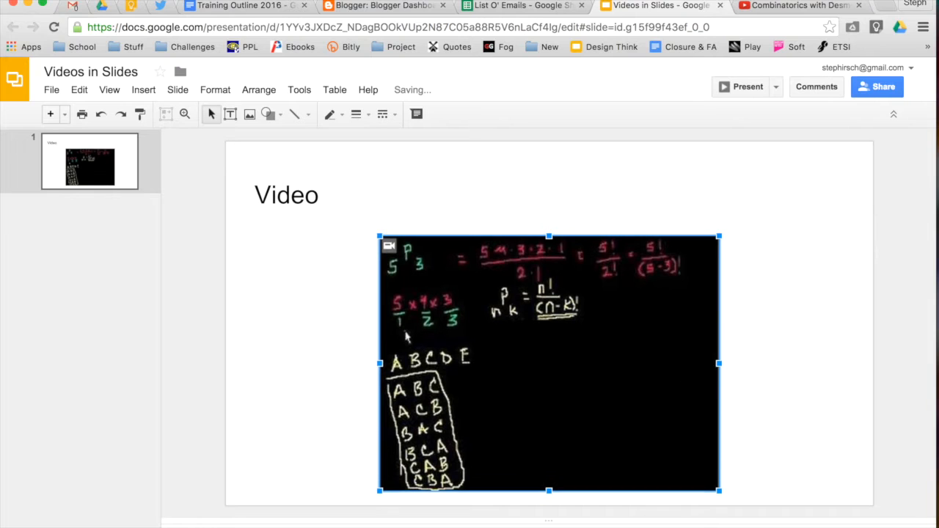
{"action": "left_click", "coordinate": [781, 379]}
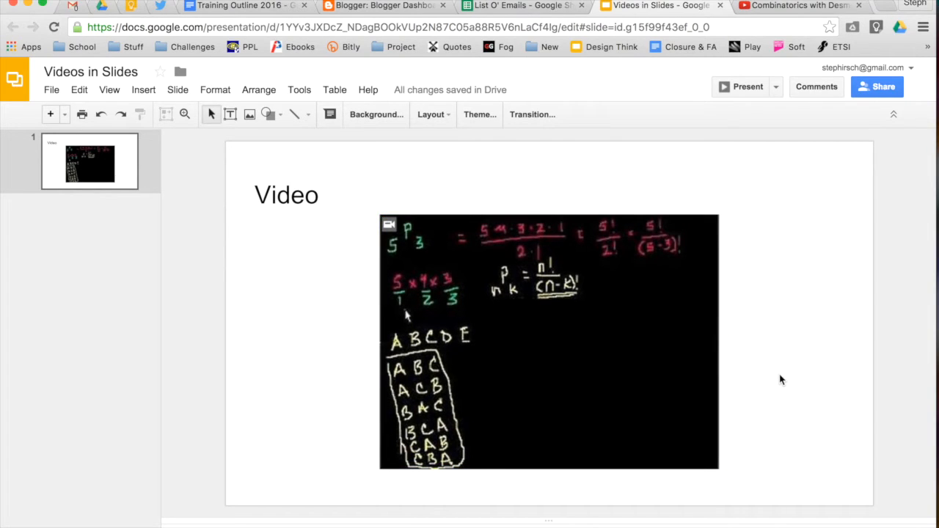
Step: Present the first slide, test playback of the embedded "Combinations" video, and return to editing
{"action": "left_click", "coordinate": [724, 86]}
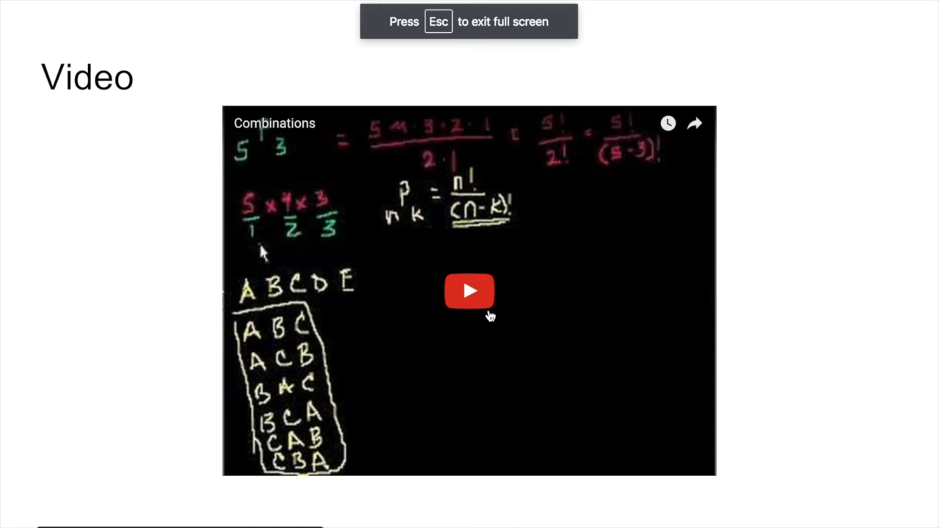
{"action": "left_click", "coordinate": [475, 293]}
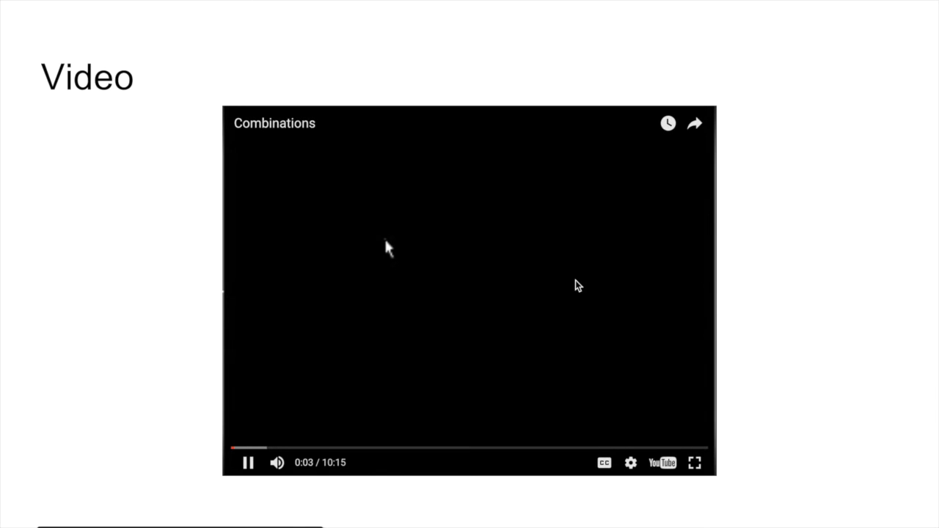
{"action": "left_click", "coordinate": [523, 297]}
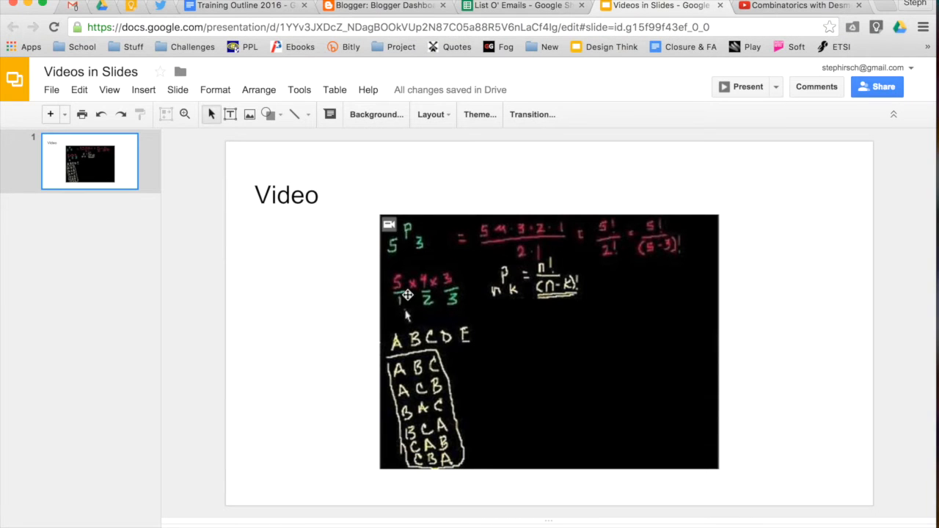
Step: Duplicate the first slide and delete the video from the copy, keeping only the "Video" title
{"action": "right_click", "coordinate": [80, 224]}
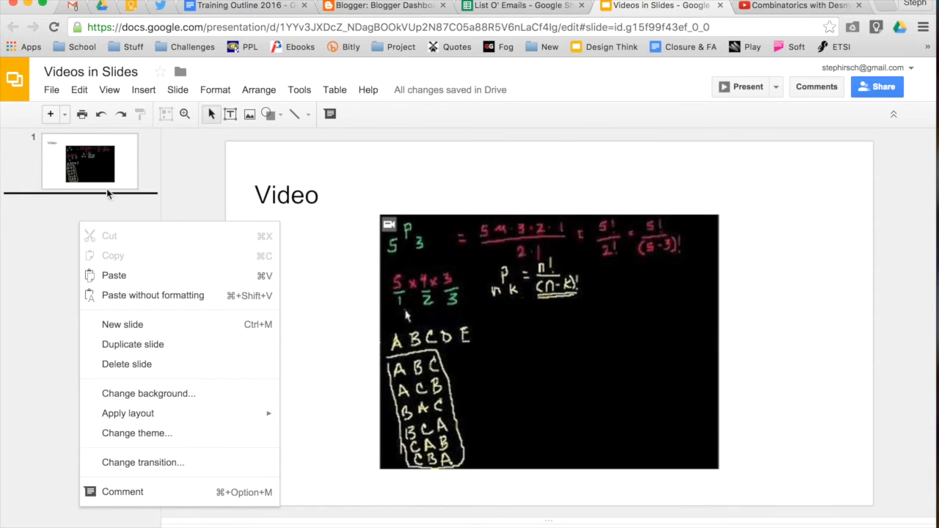
{"action": "left_click", "coordinate": [109, 184]}
{"action": "right_click", "coordinate": [108, 184]}
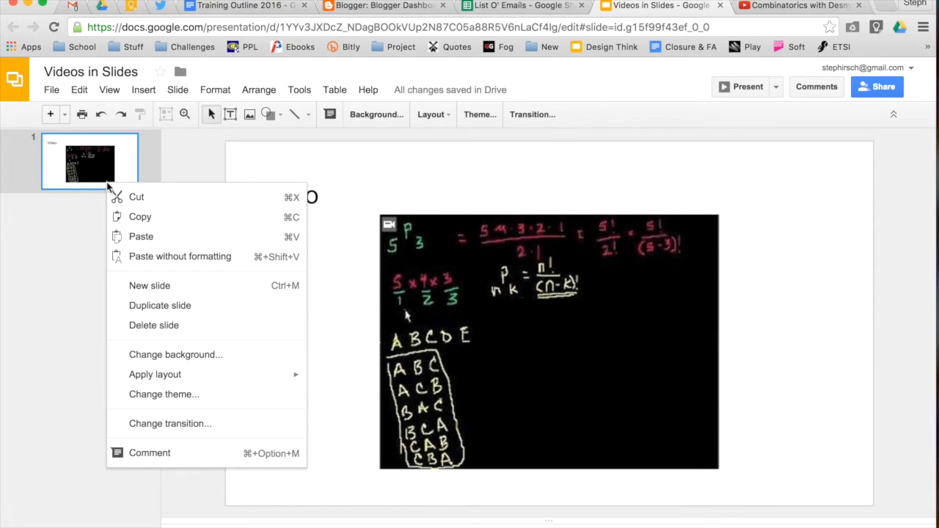
{"action": "left_click", "coordinate": [136, 315]}
{"action": "left_click", "coordinate": [403, 257]}
{"action": "key", "text": "BackSpace"}
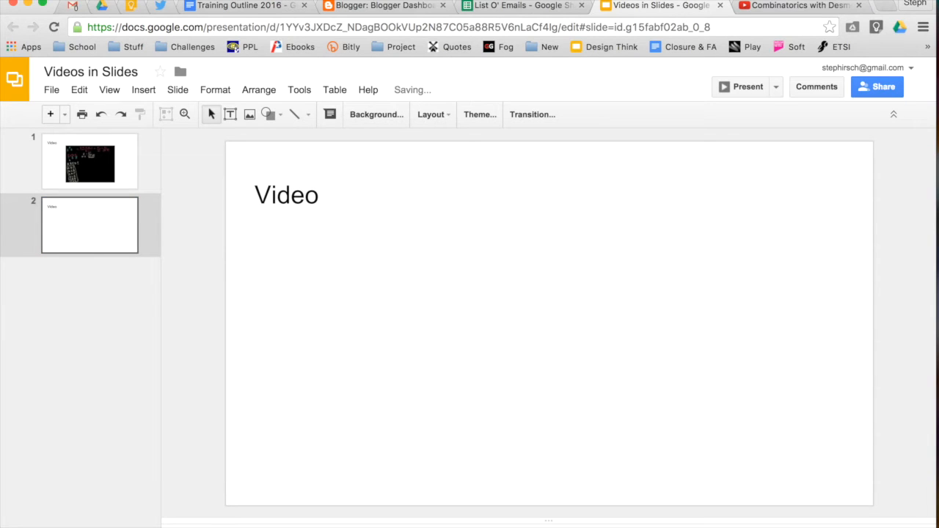
Step: Start inserting a video on the second slide using the YouTube URL option
{"action": "left_click", "coordinate": [151, 89]}
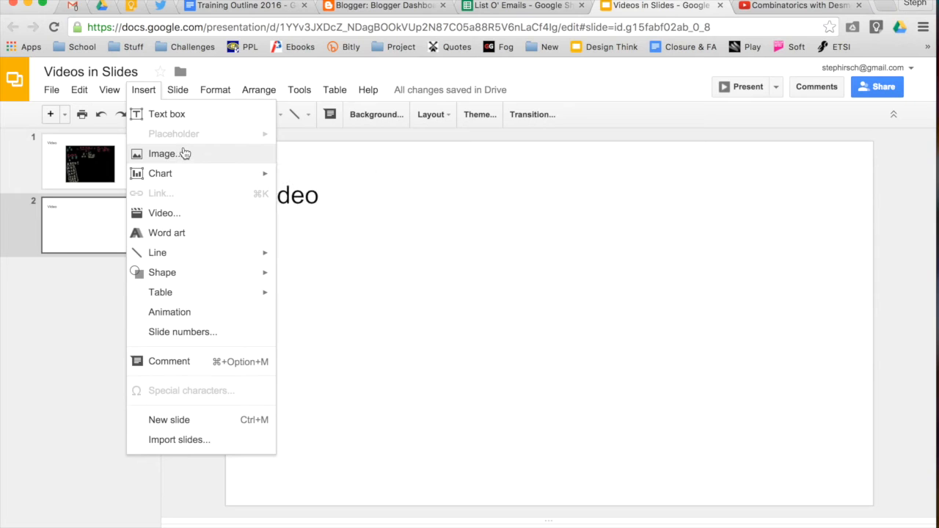
{"action": "left_click", "coordinate": [178, 218]}
{"action": "left_click", "coordinate": [240, 152]}
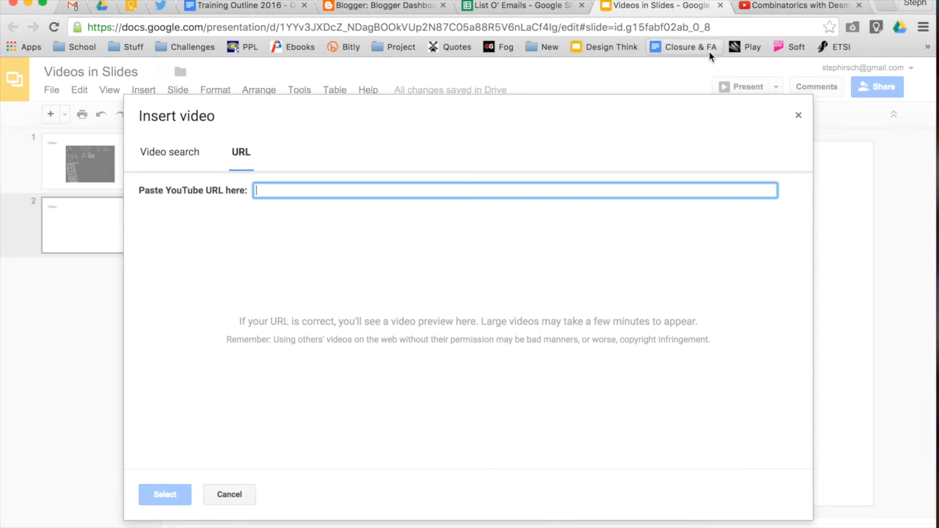
Step: Switch to YouTube and copy the share link of the "Combinatorics with Desmos" video
{"action": "left_click", "coordinate": [766, 7]}
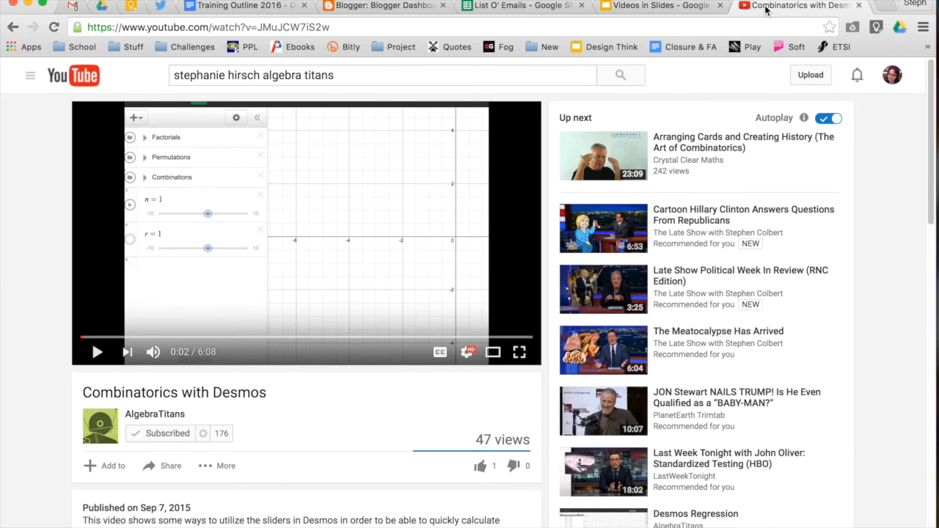
{"action": "scroll", "coordinate": [326, 225], "scroll_direction": "down", "scroll_amount": 3}
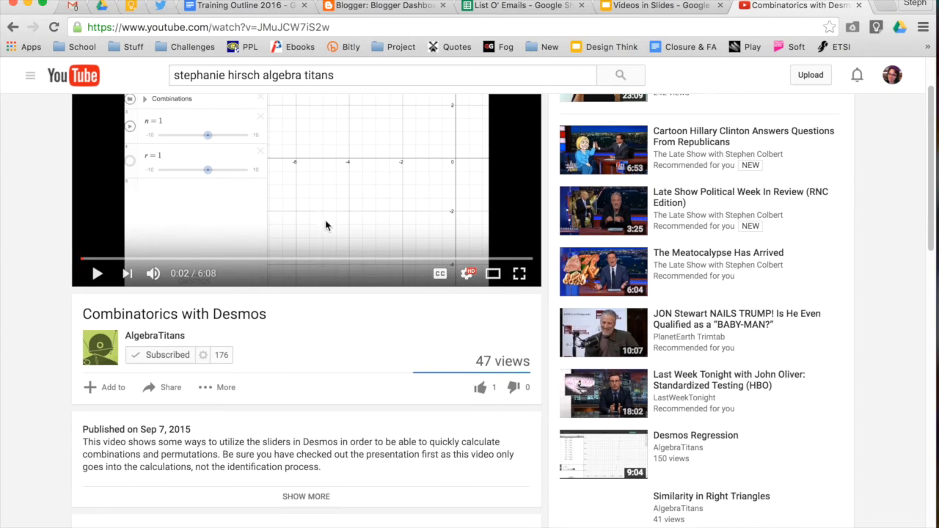
{"action": "scroll", "coordinate": [326, 225], "scroll_direction": "up", "scroll_amount": 3}
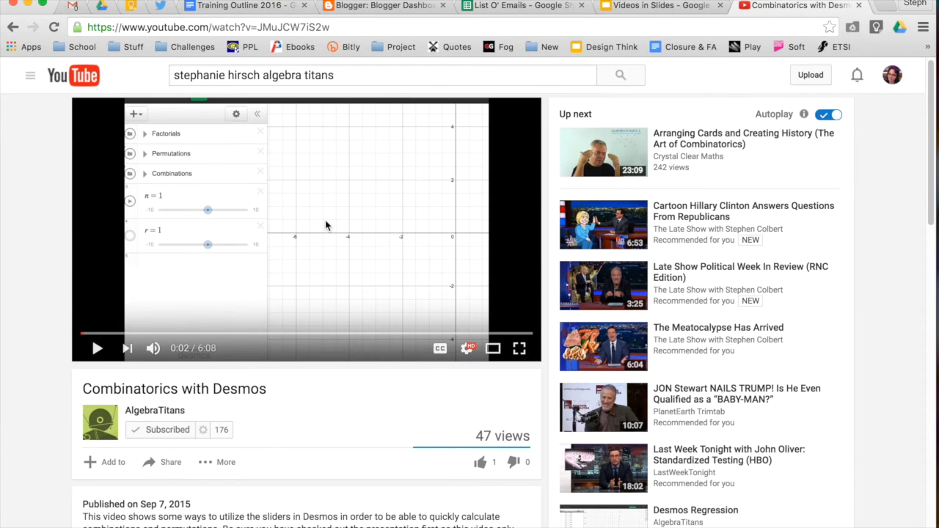
{"action": "scroll", "coordinate": [326, 225], "scroll_direction": "down", "scroll_amount": 3}
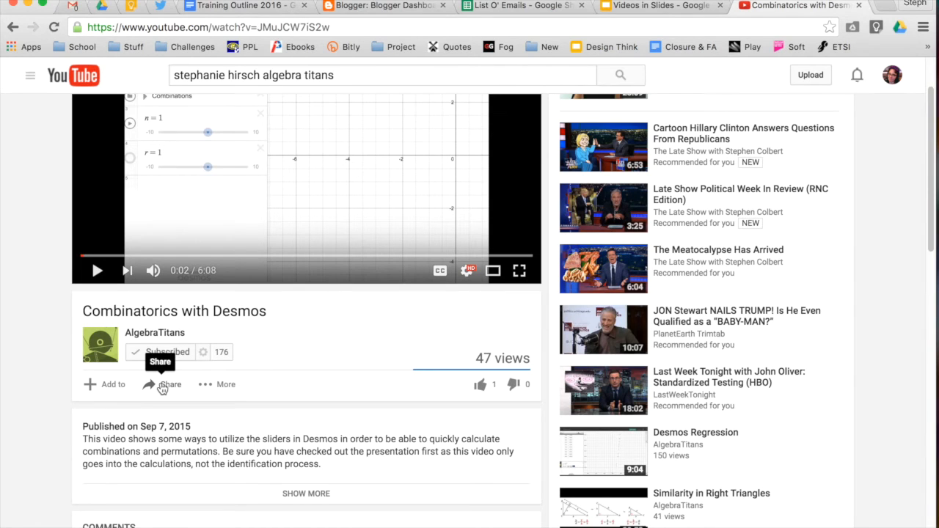
{"action": "left_click", "coordinate": [205, 28]}
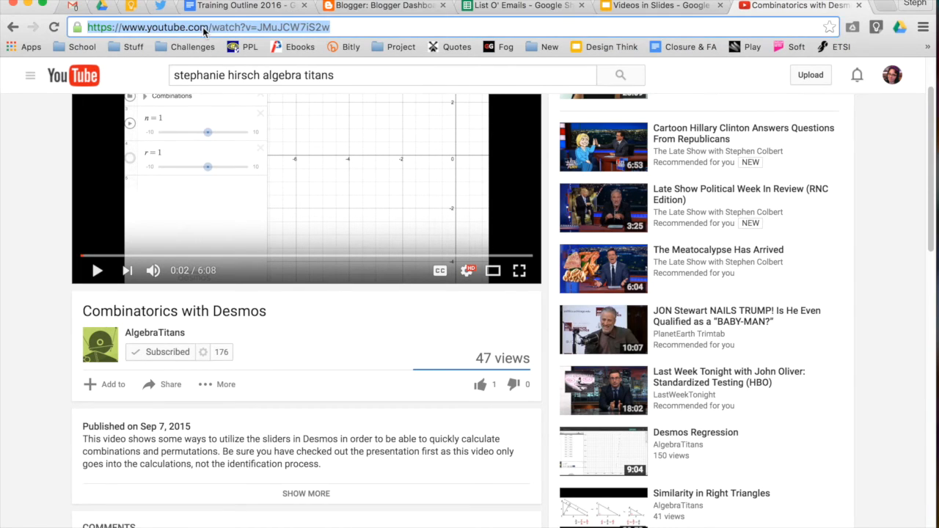
{"action": "left_click", "coordinate": [159, 386]}
{"action": "key", "text": "super+c"}
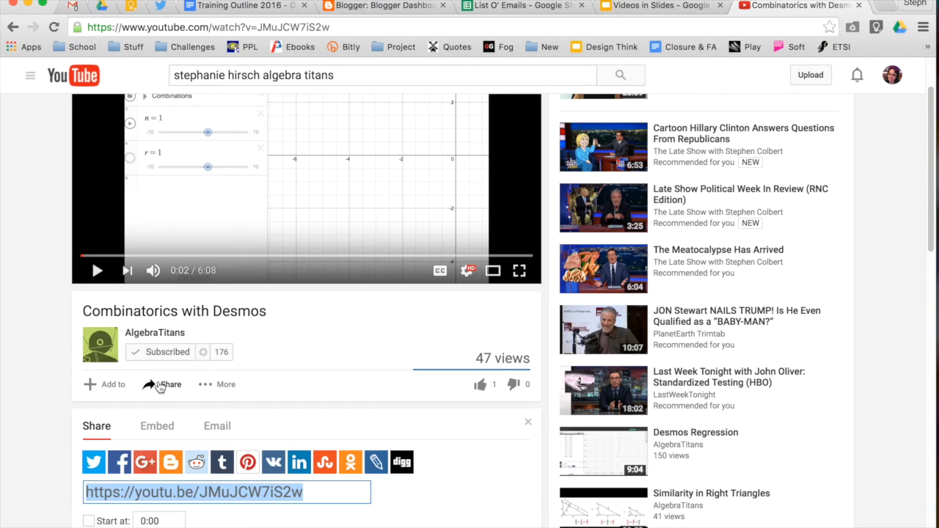
{"action": "scroll", "coordinate": [159, 387], "scroll_direction": "down", "scroll_amount": 2}
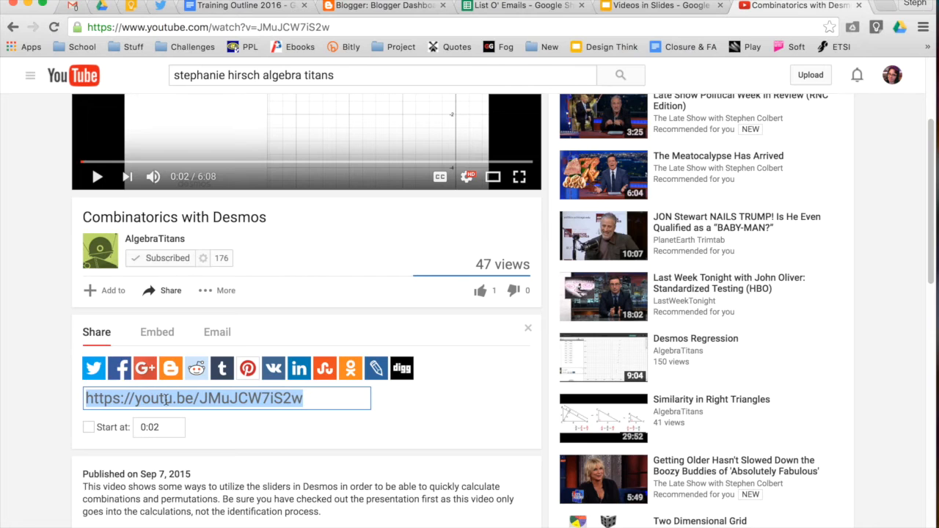
{"action": "left_click", "coordinate": [629, 9]}
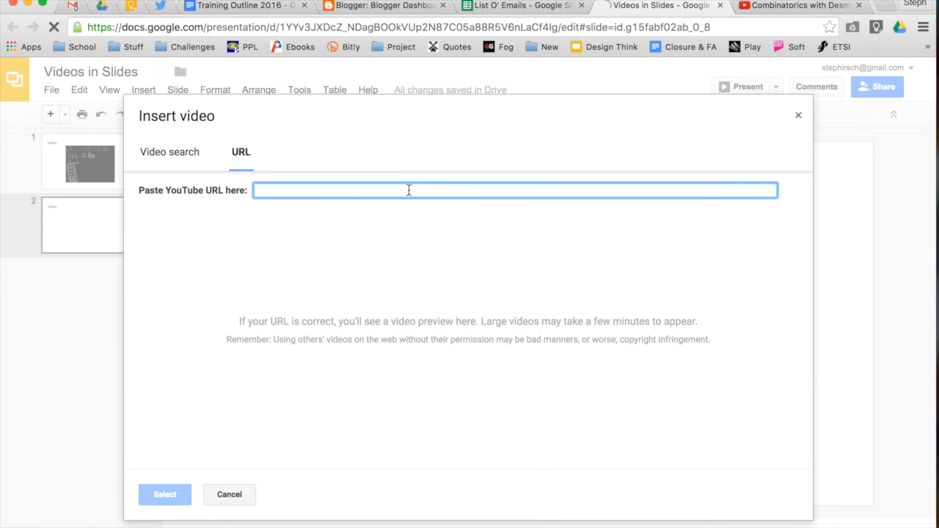
{"action": "key", "text": "super+v"}
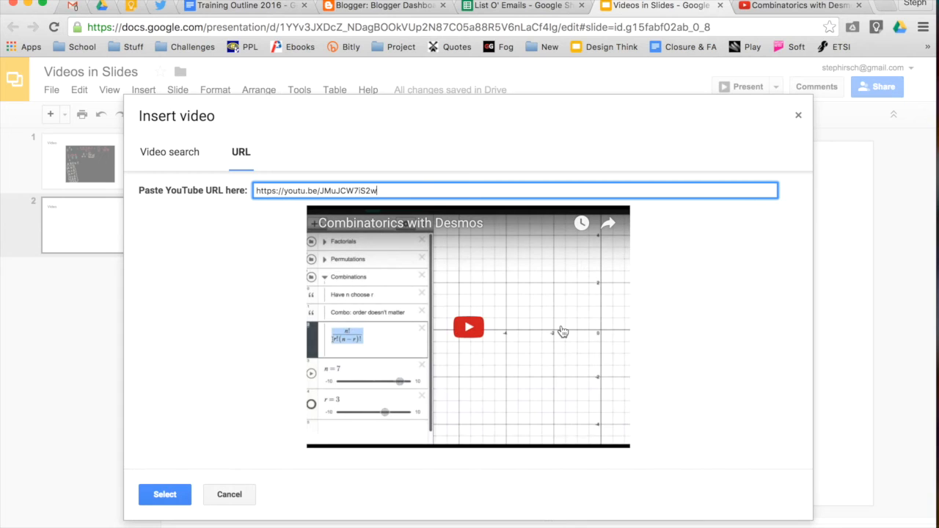
{"action": "left_click", "coordinate": [161, 502]}
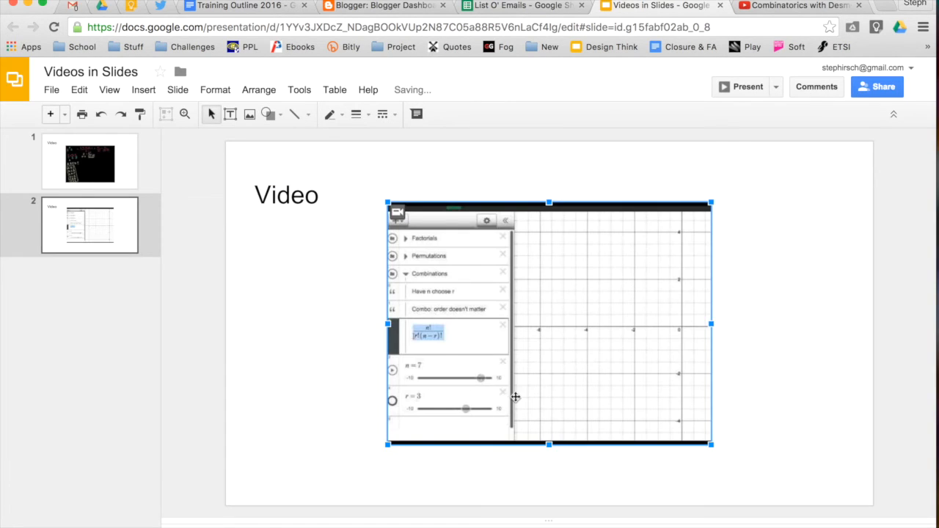
{"action": "left_click_drag", "start_coordinate": [540, 341], "coordinate": [541, 356]}
{"action": "left_click", "coordinate": [794, 381]}
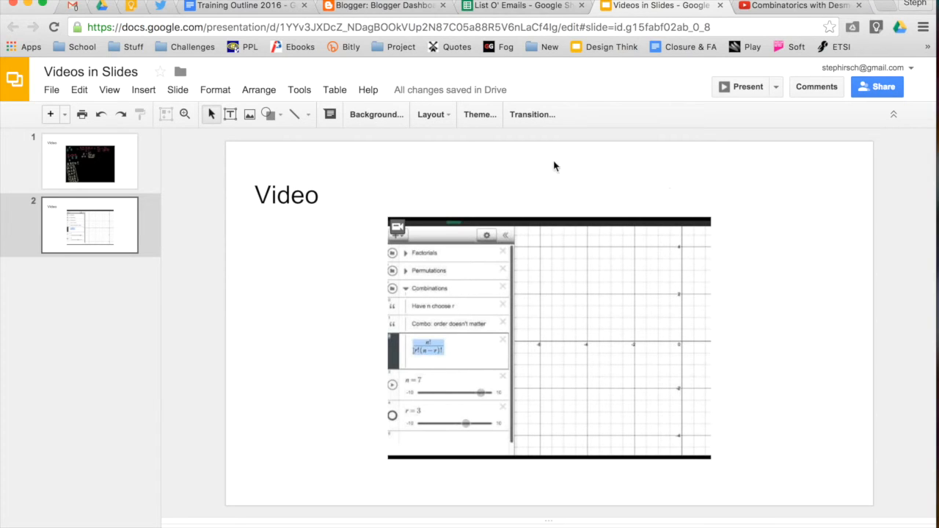
Step: Present the second slide, test playback of the "Combinatorics with Desmos" video, and return to editing
{"action": "left_click", "coordinate": [739, 87]}
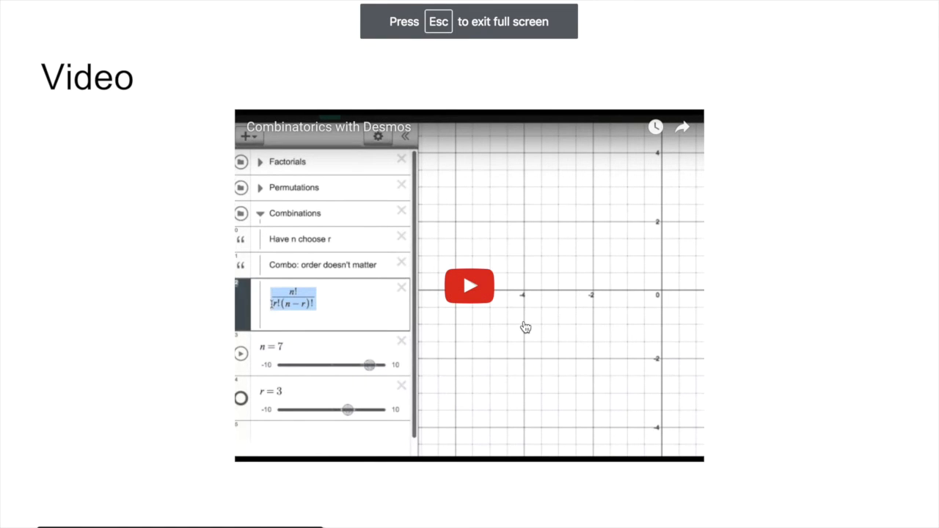
{"action": "left_click", "coordinate": [470, 302]}
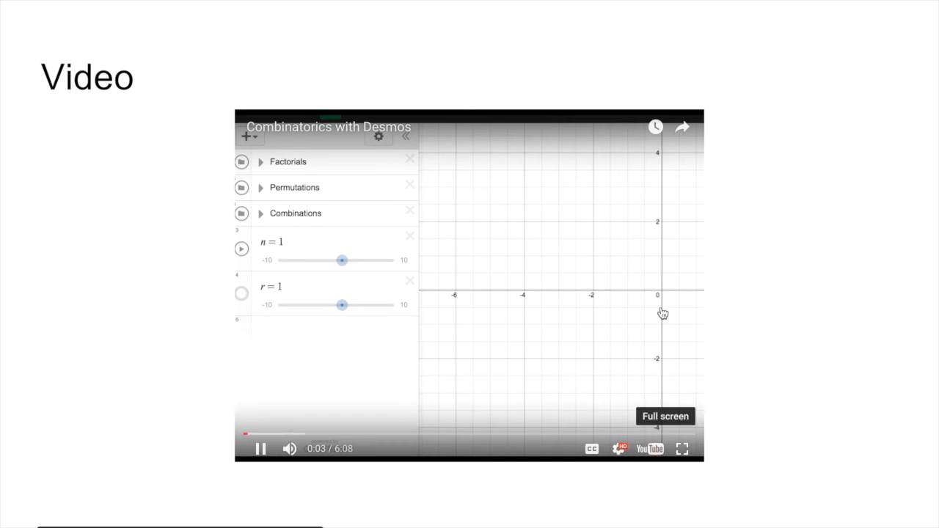
{"action": "left_click", "coordinate": [494, 317]}
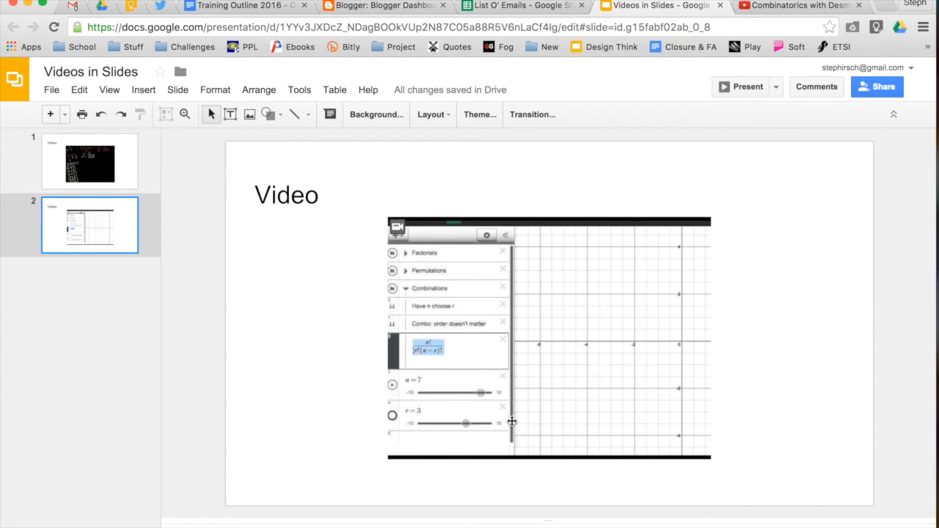
Step: Add a new slide after the second one and title it "Other method..."
{"action": "right_click", "coordinate": [88, 294]}
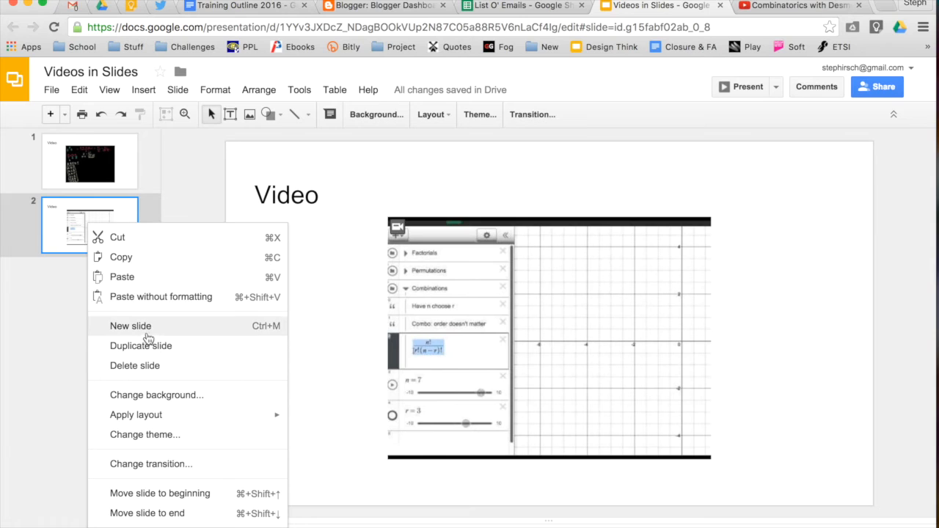
{"action": "left_click", "coordinate": [125, 326]}
{"action": "left_click", "coordinate": [298, 196]}
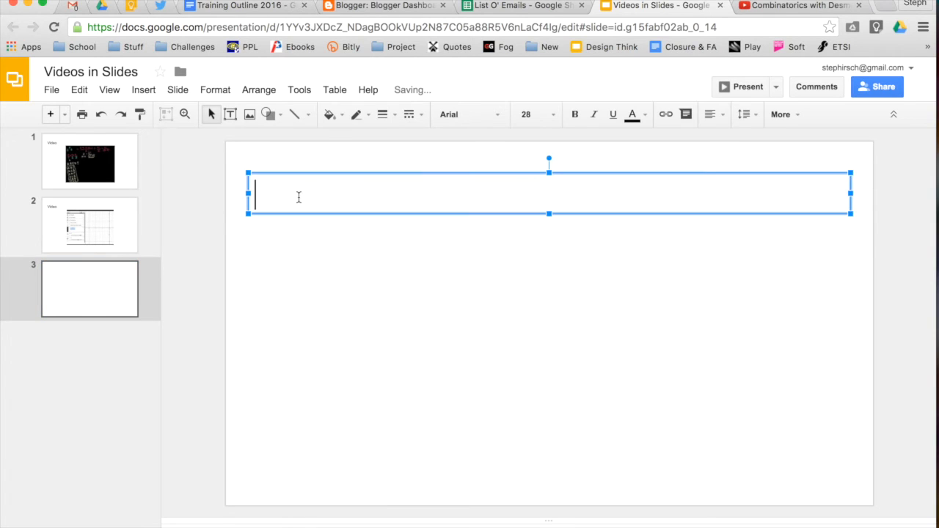
{"action": "type", "text": "P"}
{"action": "key", "text": "BackSpace"}
{"action": "type", "text": "Oth"}
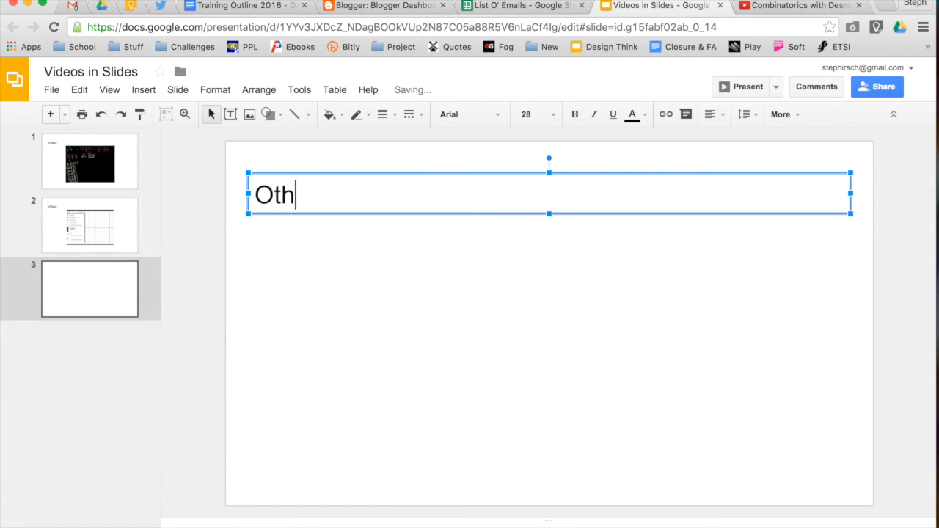
{"action": "type", "text": "er method..."}
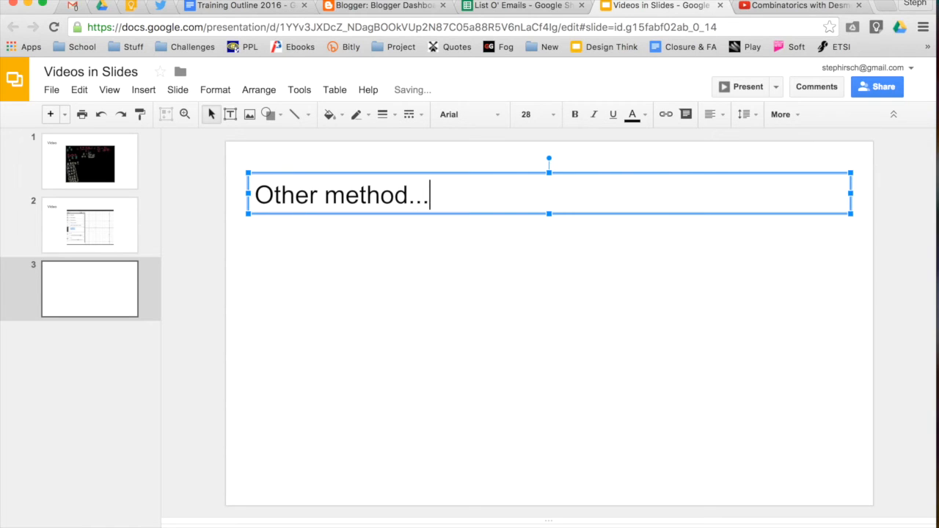
{"action": "left_click", "coordinate": [305, 383]}
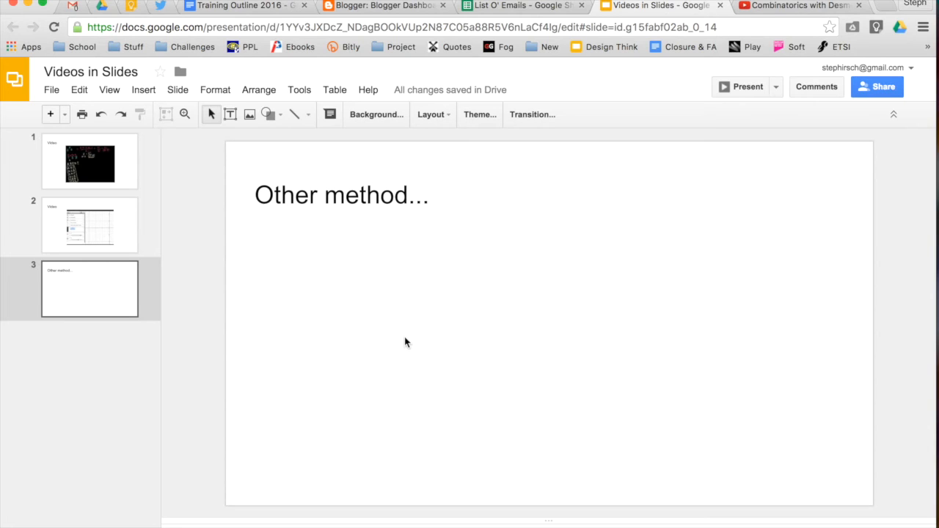
Step: Add a text box below the title reading "Click here for a video." and shorten its height to fit the text more closely
{"action": "left_click", "coordinate": [230, 115]}
{"action": "left_click_drag", "start_coordinate": [333, 271], "coordinate": [629, 355]}
{"action": "type", "text": "Click here fo"}
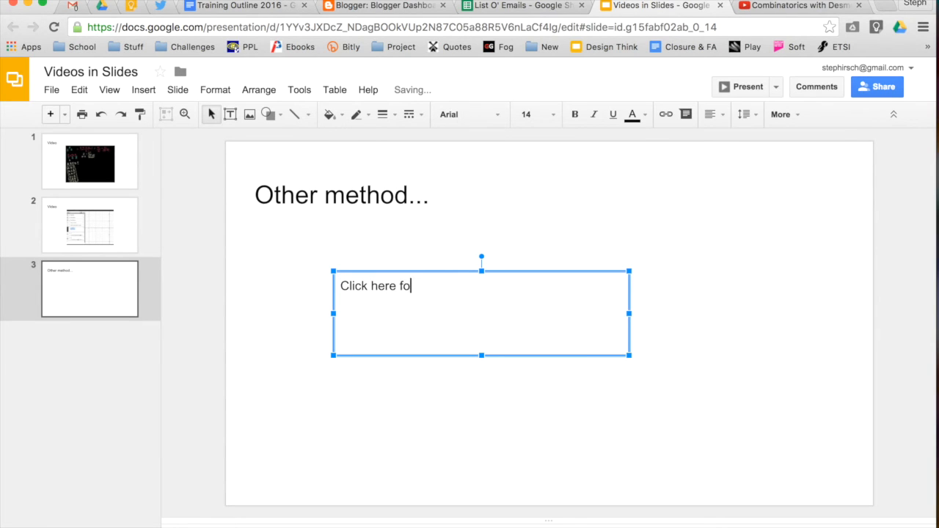
{"action": "type", "text": "r a video."}
{"action": "left_click_drag", "start_coordinate": [481, 355], "coordinate": [480, 321]}
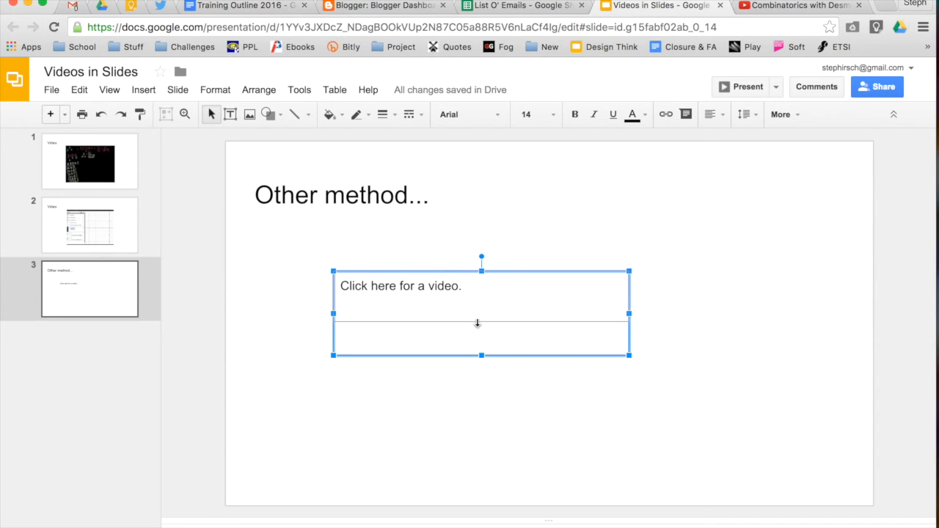
{"action": "left_click", "coordinate": [485, 381]}
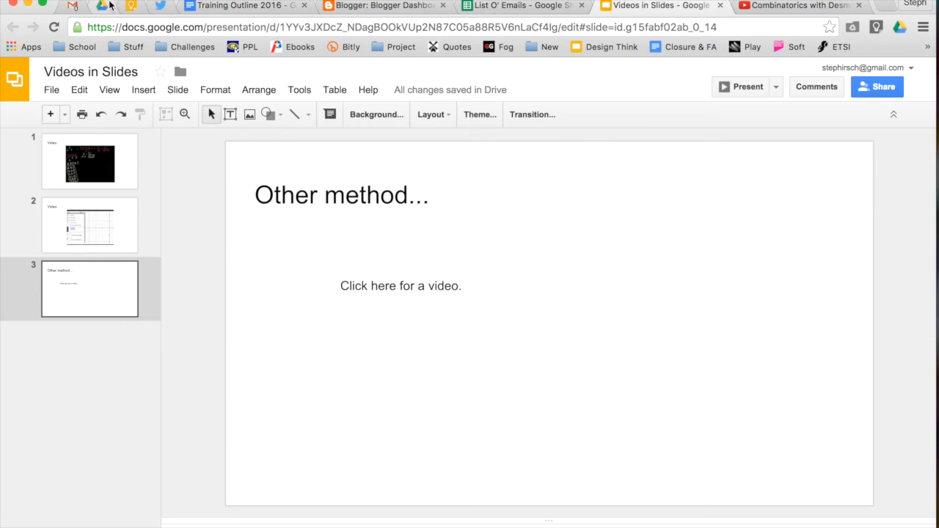
Step: Switch to Google Drive, turn on link sharing for the video 20160716_140721.mp4, and copy its shareable link
{"action": "left_click", "coordinate": [102, 6]}
{"action": "mouse_move", "coordinate": [465, 259]}
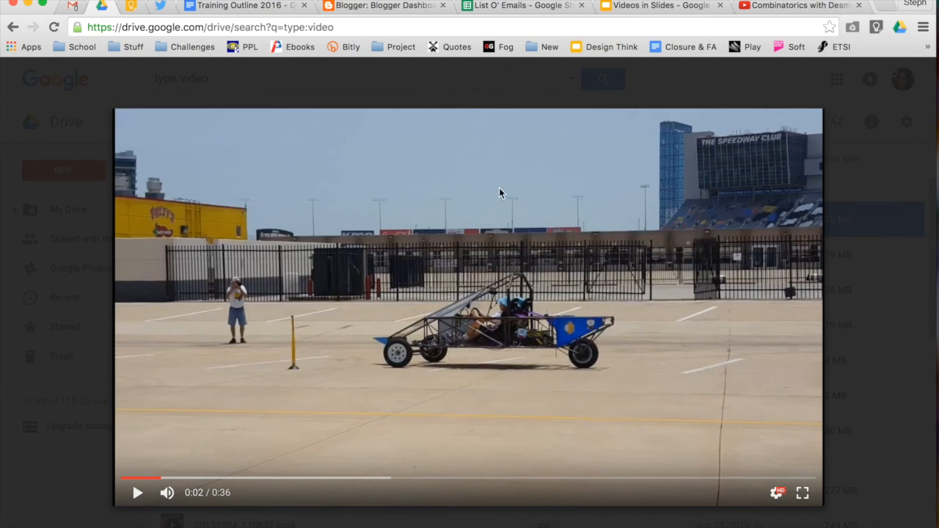
{"action": "mouse_move", "coordinate": [524, 70]}
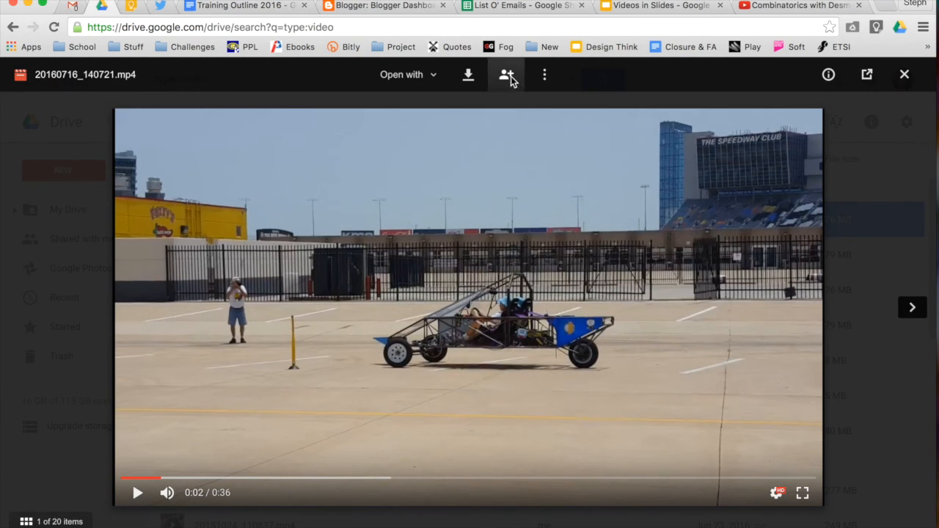
{"action": "left_click", "coordinate": [511, 78]}
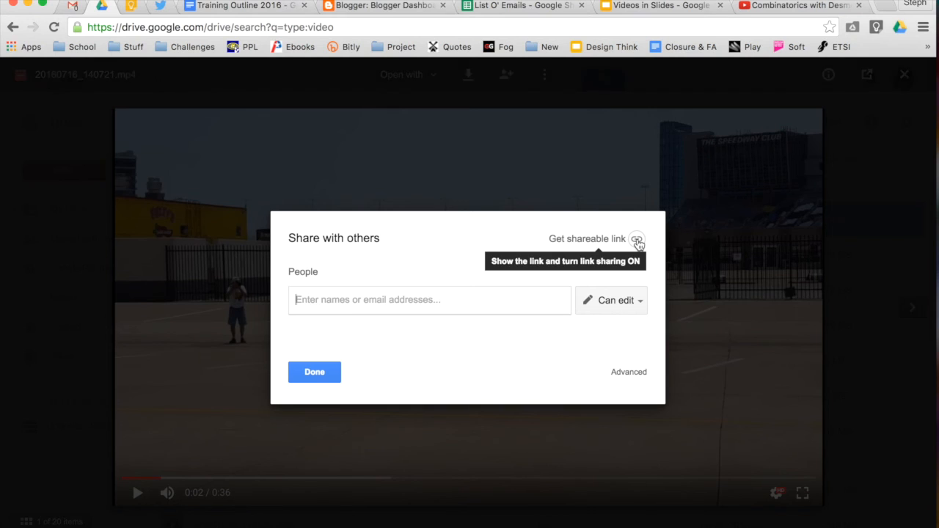
{"action": "left_click", "coordinate": [636, 239]}
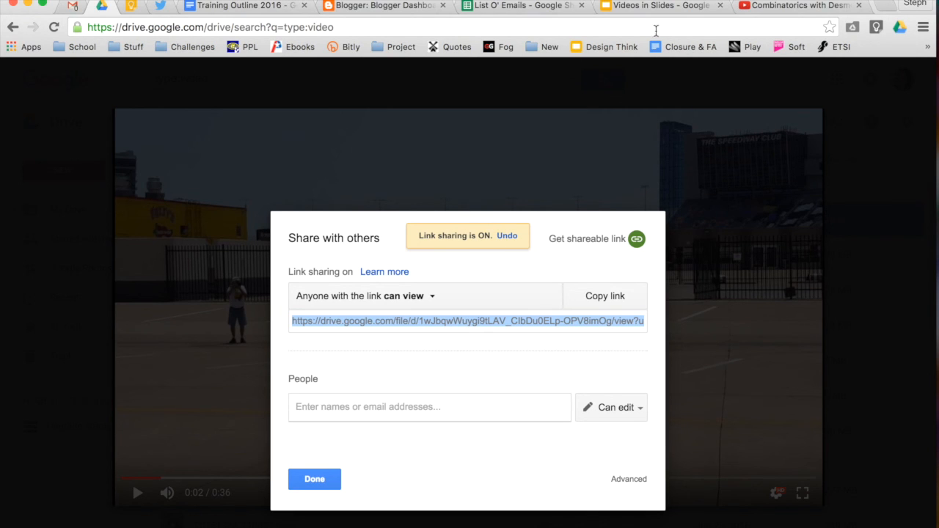
Step: Return to Google Slides and link the text "Click here for a video." to the copied Drive video URL
{"action": "left_click", "coordinate": [658, 6]}
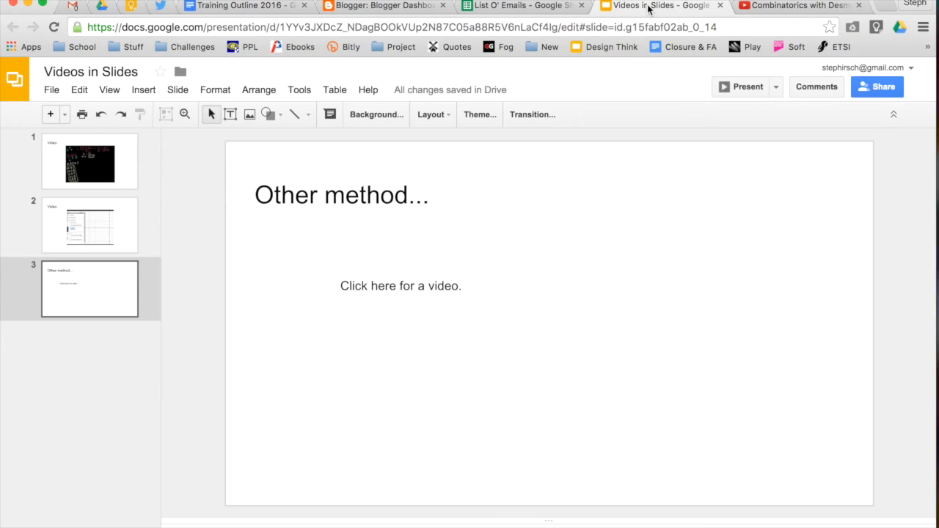
{"action": "left_click", "coordinate": [413, 284]}
{"action": "left_click_drag", "start_coordinate": [463, 286], "coordinate": [343, 285]}
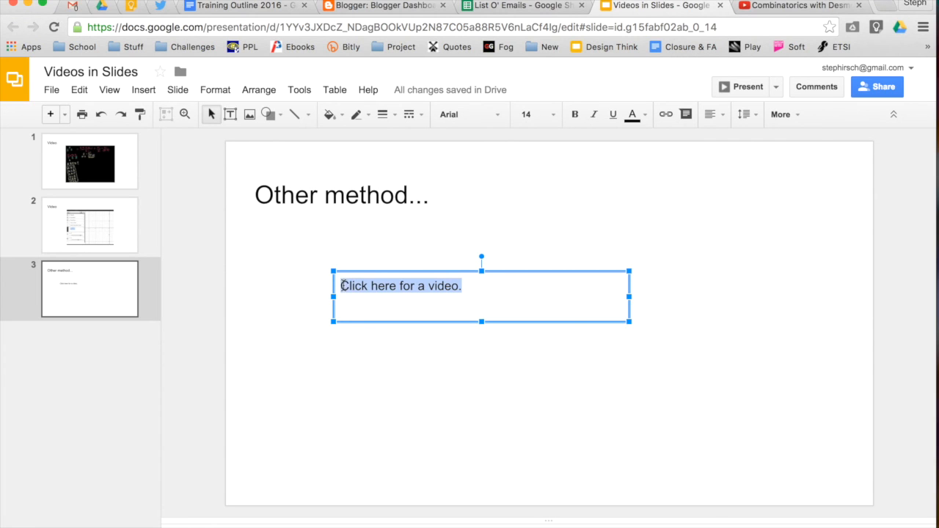
{"action": "left_click", "coordinate": [666, 114]}
{"action": "key", "text": "super+v"}
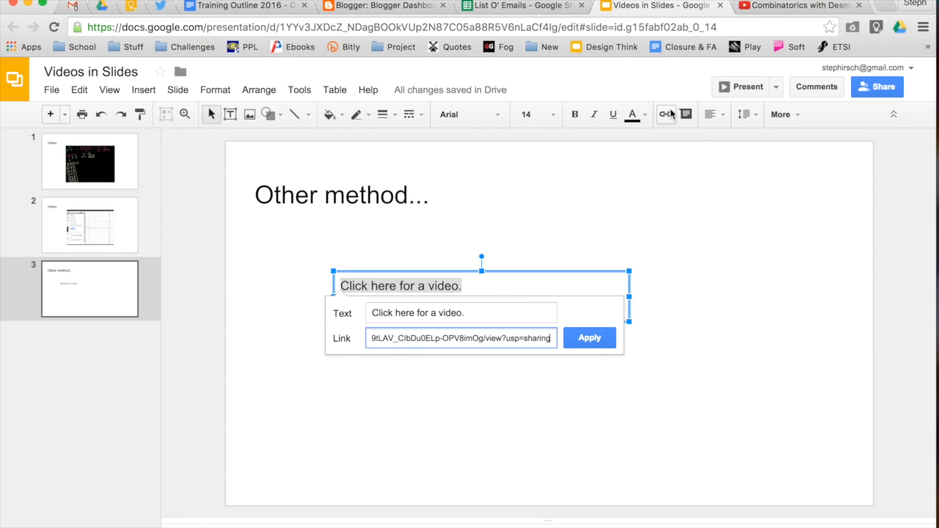
{"action": "left_click", "coordinate": [582, 341]}
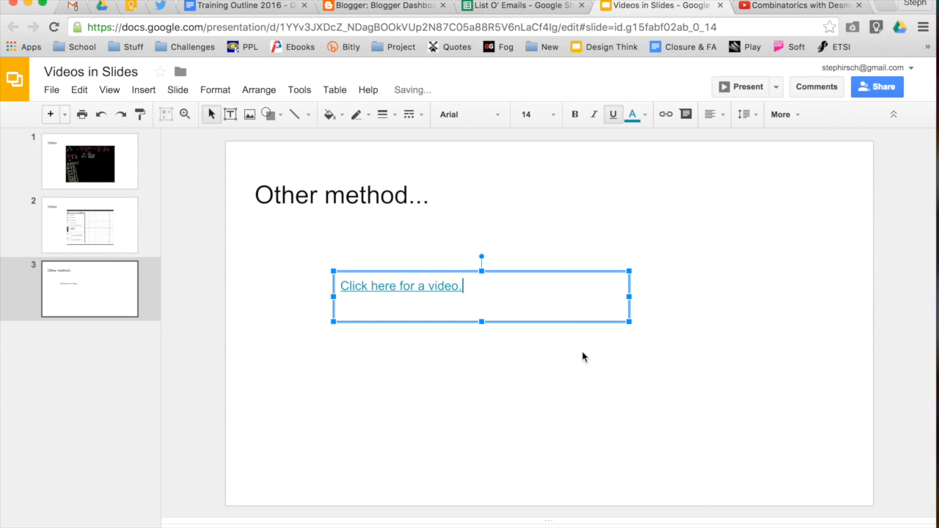
{"action": "left_click", "coordinate": [583, 411]}
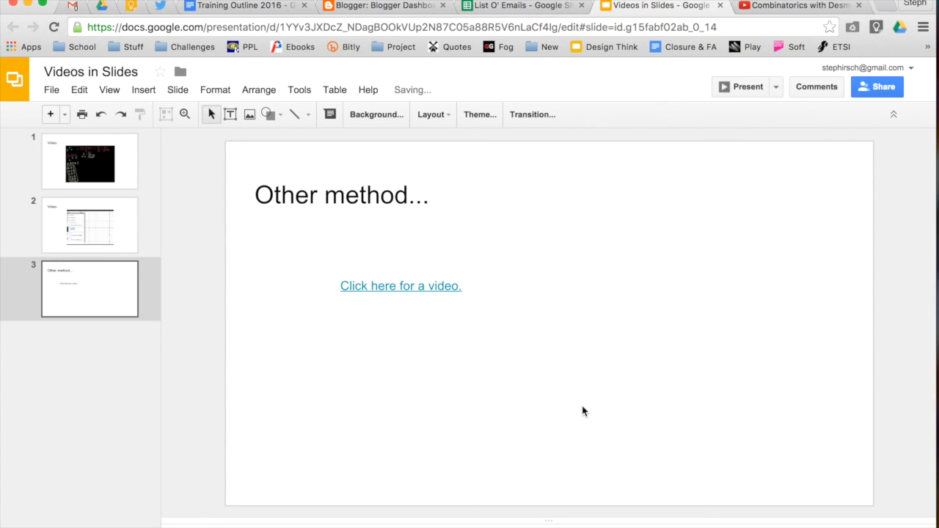
Step: Present the third slide to test the video link
{"action": "left_click", "coordinate": [736, 90]}
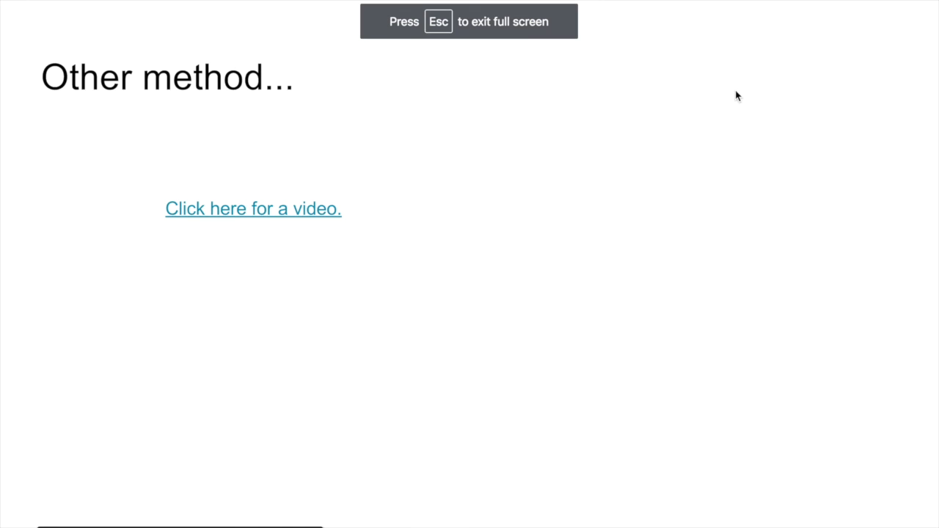